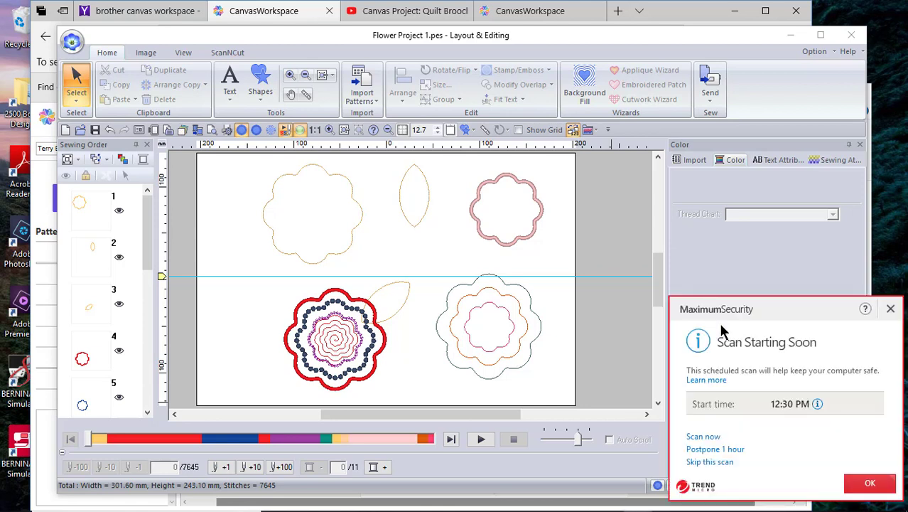
# Step: Dismiss the Trend Micro 'Scan Starting Soon' notification covering the flower layout
pyautogui.click(891, 308)
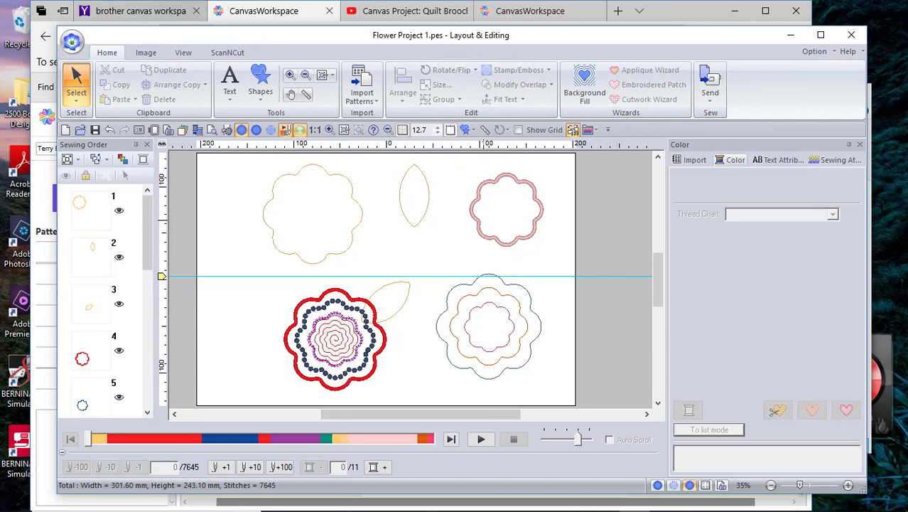
# Step: Bring the Edge window with Yahoo results for 'brother canvas workspace' to the front
pyautogui.click(176, 15)
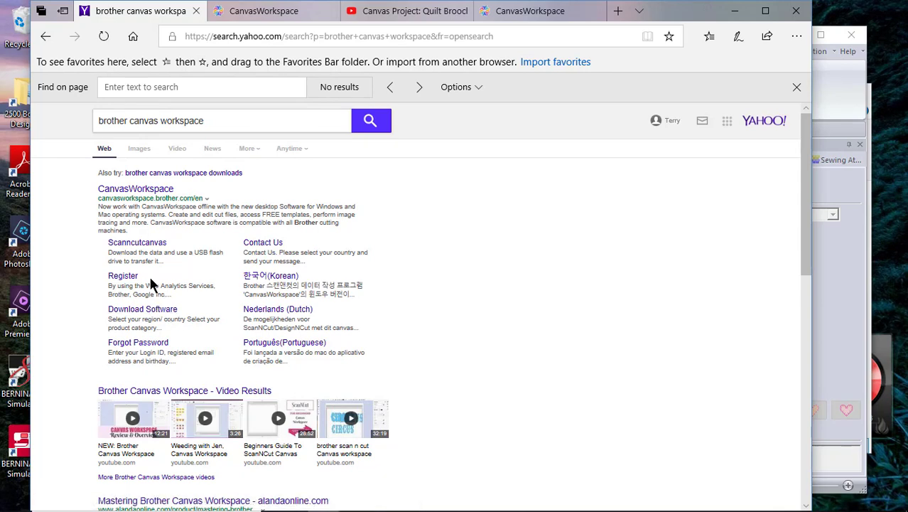
# Step: Place a 3.94-inch scalloped circle from Pattern > Basic below-left of the leaf, then copy it
pyautogui.click(261, 16)
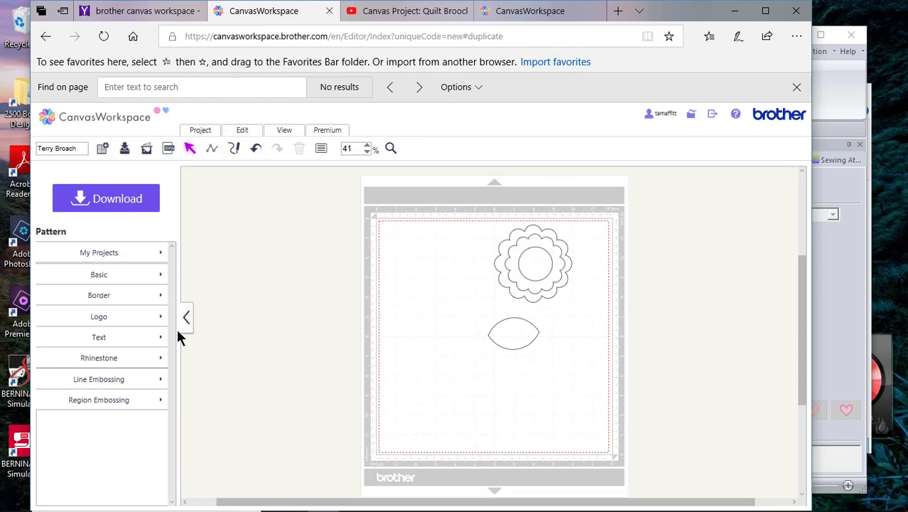
pyautogui.click(158, 278)
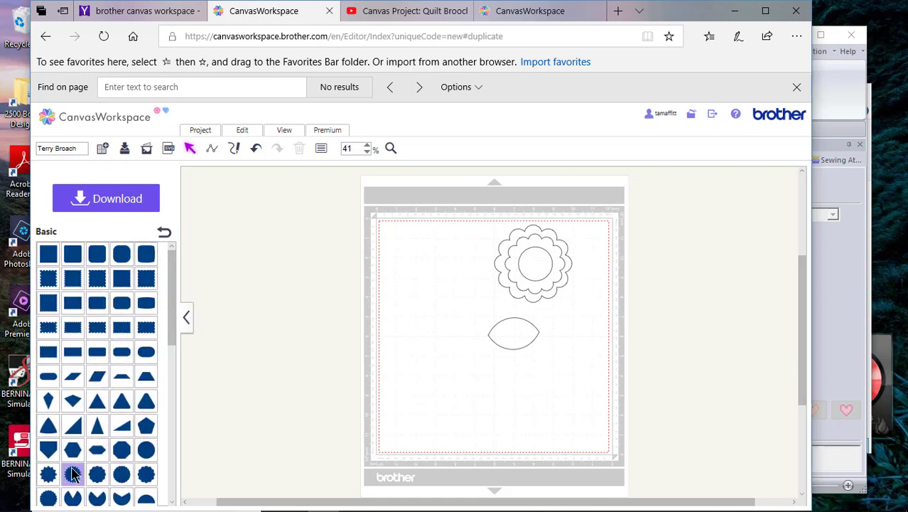
pyautogui.moveTo(144, 476); pyautogui.dragTo(423, 341)
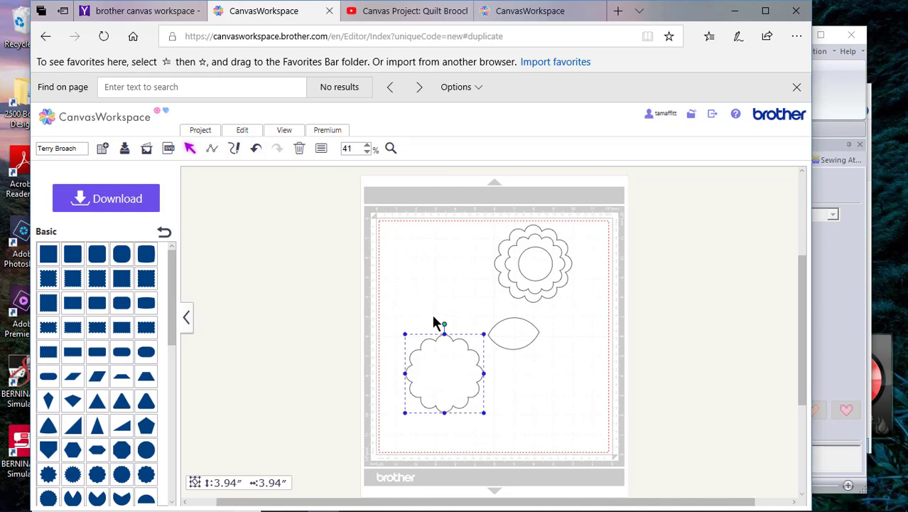
pyautogui.click(242, 130)
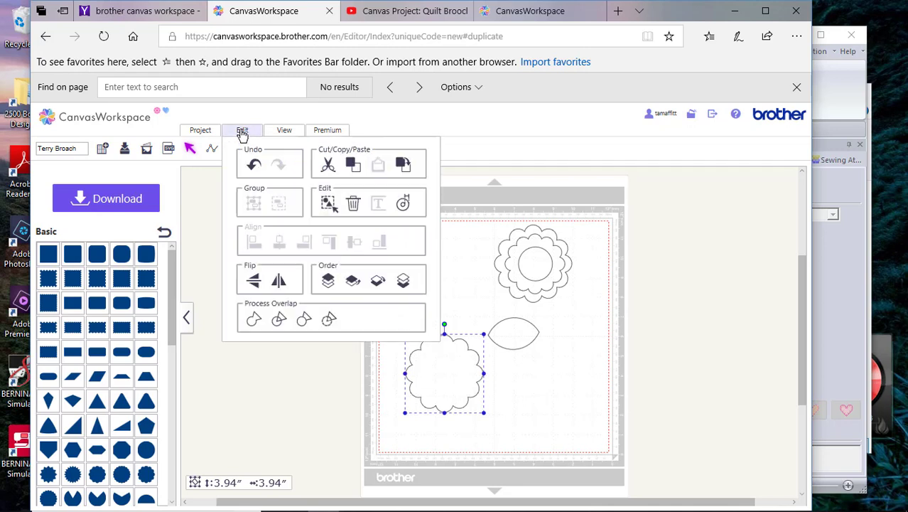
pyautogui.click(353, 169)
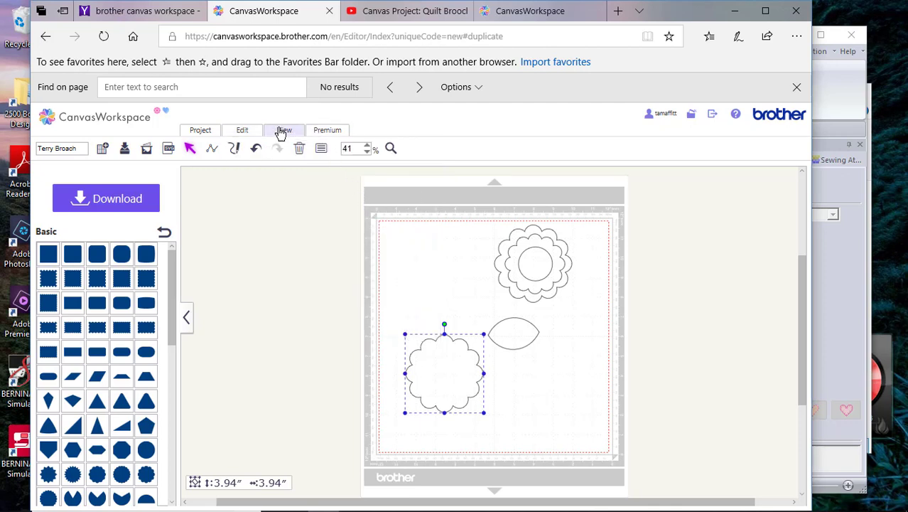
# Step: Paste a copy of the scalloped circle, shrink it to 2.79 inches, and move it top-left
pyautogui.click(242, 134)
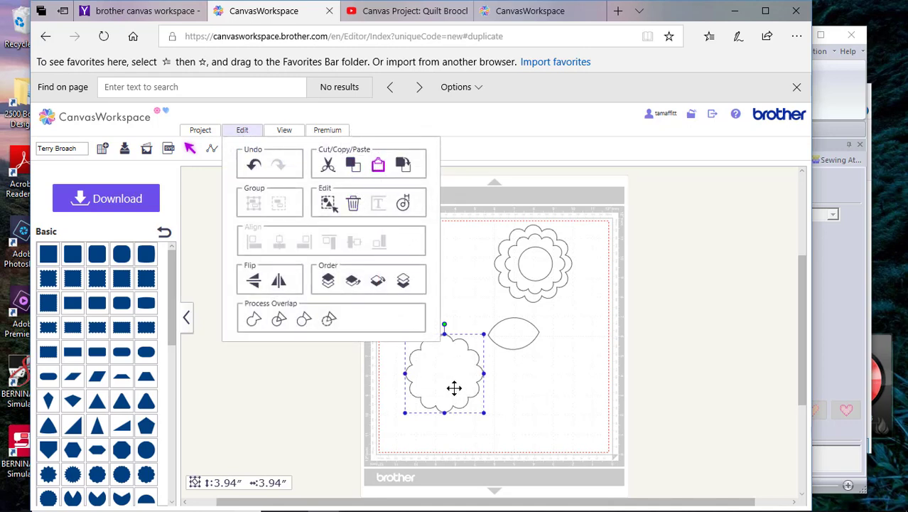
pyautogui.hotkey('ctrl', 'v')
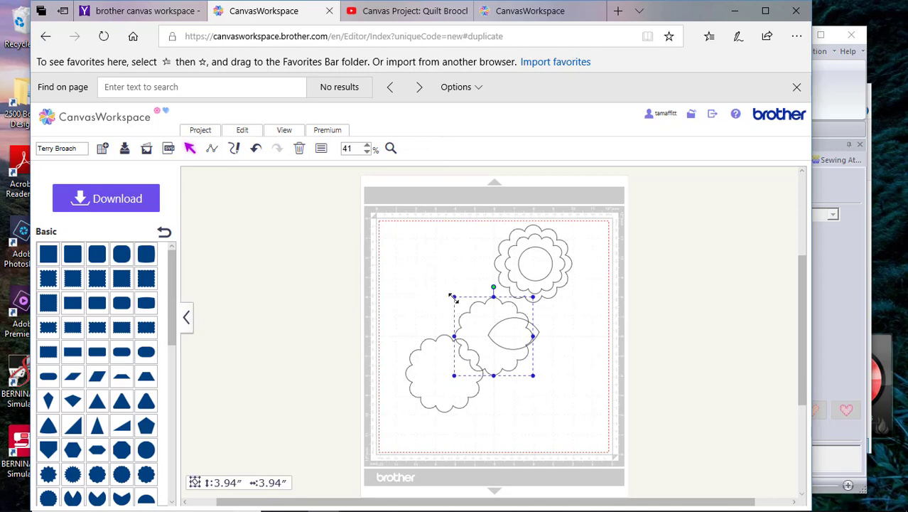
pyautogui.moveTo(453, 296); pyautogui.dragTo(437, 364)
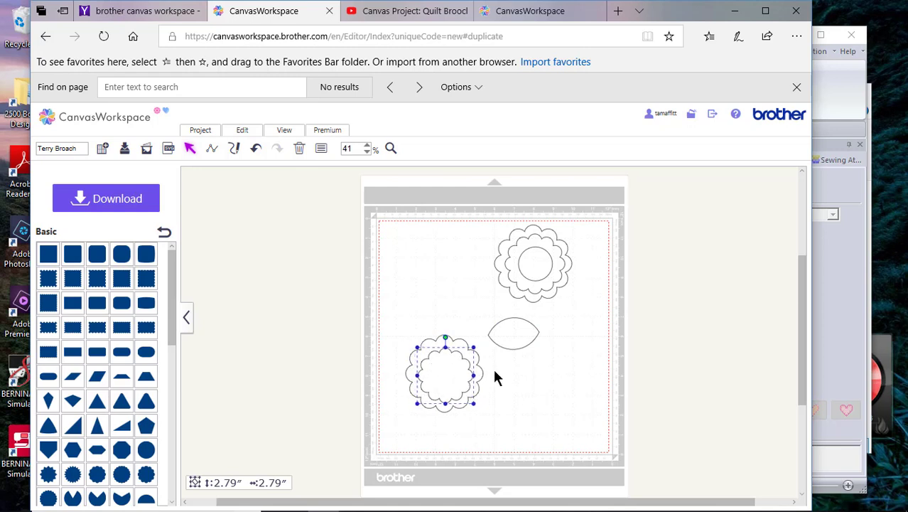
pyautogui.click(531, 427)
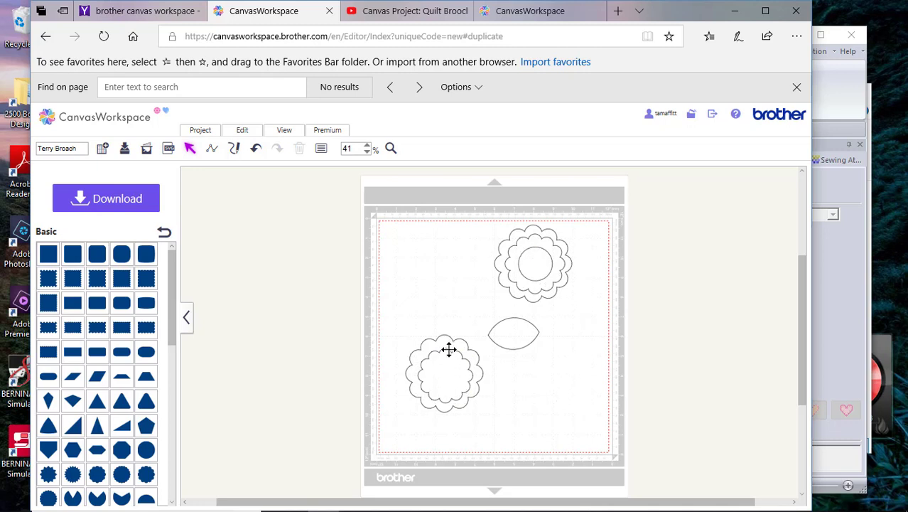
pyautogui.moveTo(449, 353); pyautogui.dragTo(422, 265)
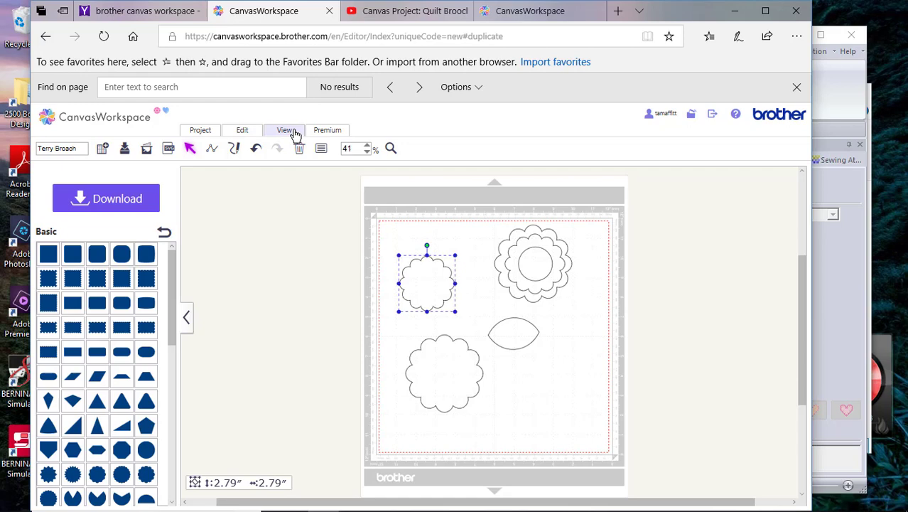
# Step: Add an inward offset line with 0.32-inch spacing inside the small scalloped circle
pyautogui.click(239, 133)
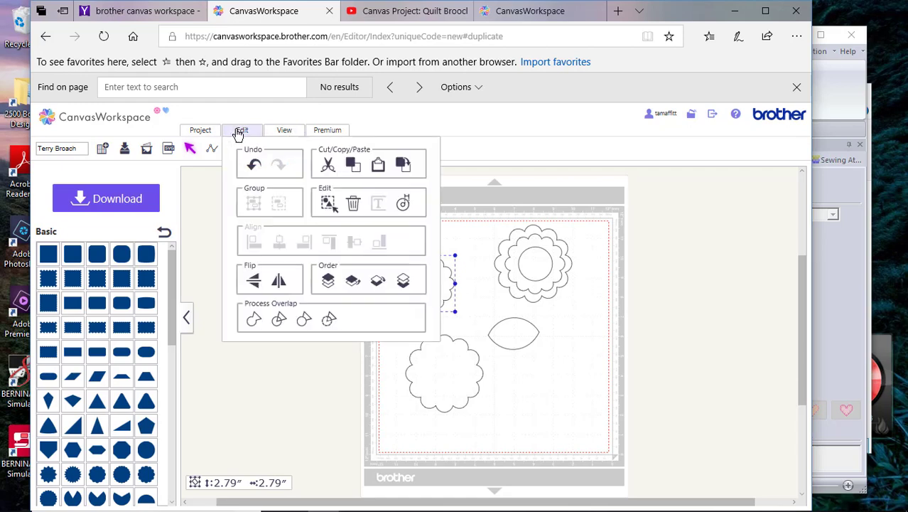
pyautogui.click(404, 207)
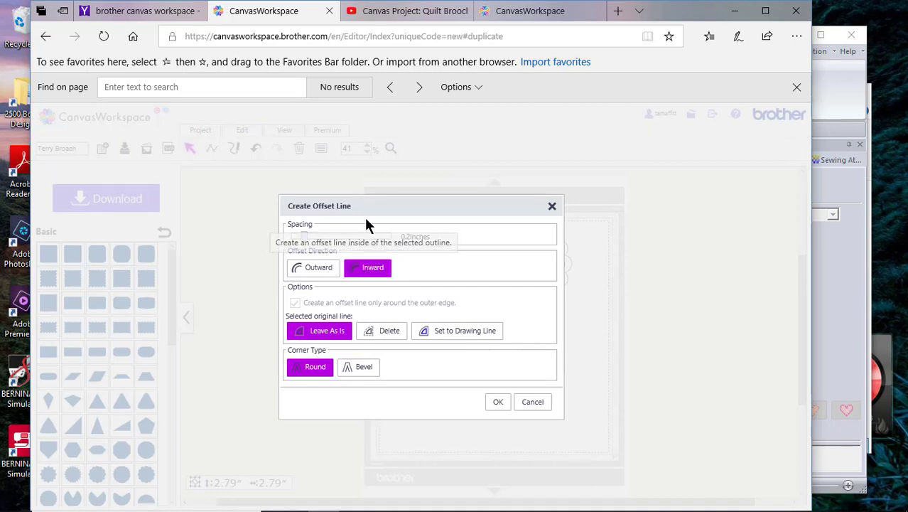
pyautogui.moveTo(307, 236); pyautogui.dragTo(318, 239)
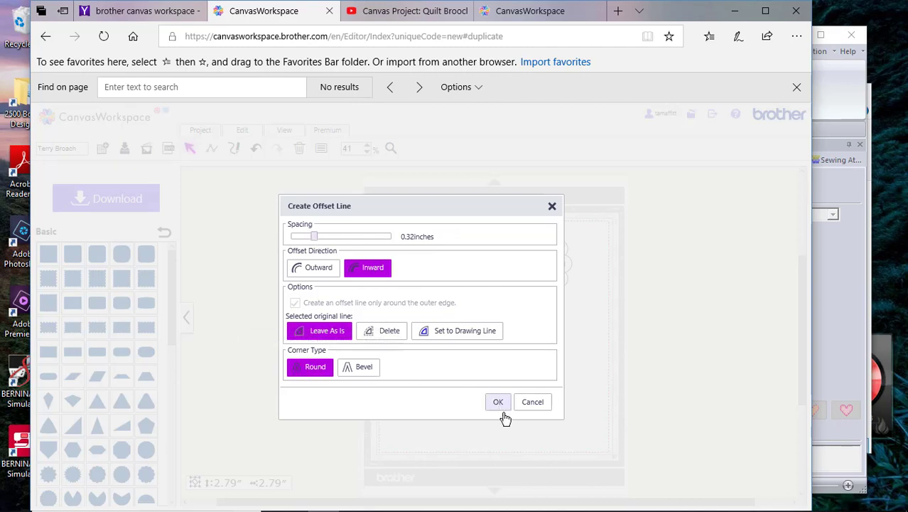
pyautogui.click(495, 402)
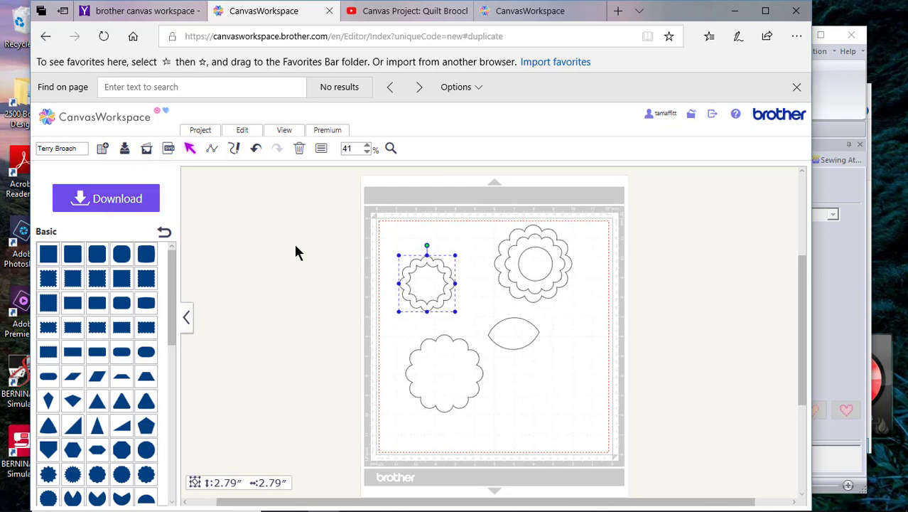
pyautogui.click(719, 286)
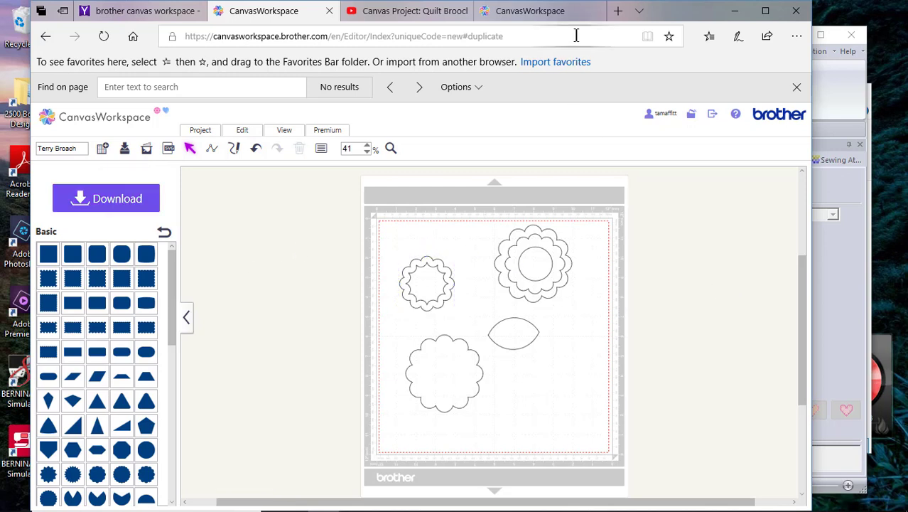
# Step: Dismiss the 000190_B.fcm download prompt and bring the Flower Project 1.pes layout forward
pyautogui.click(539, 14)
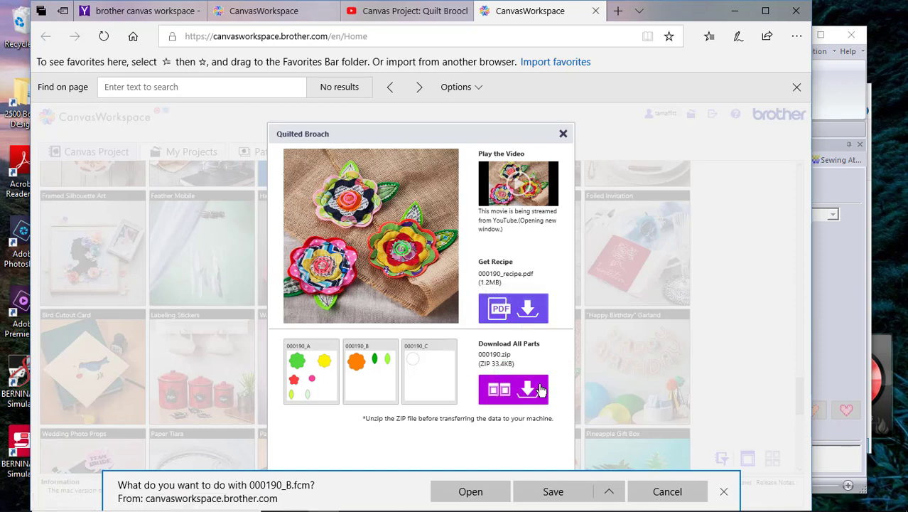
pyautogui.moveTo(324, 395)
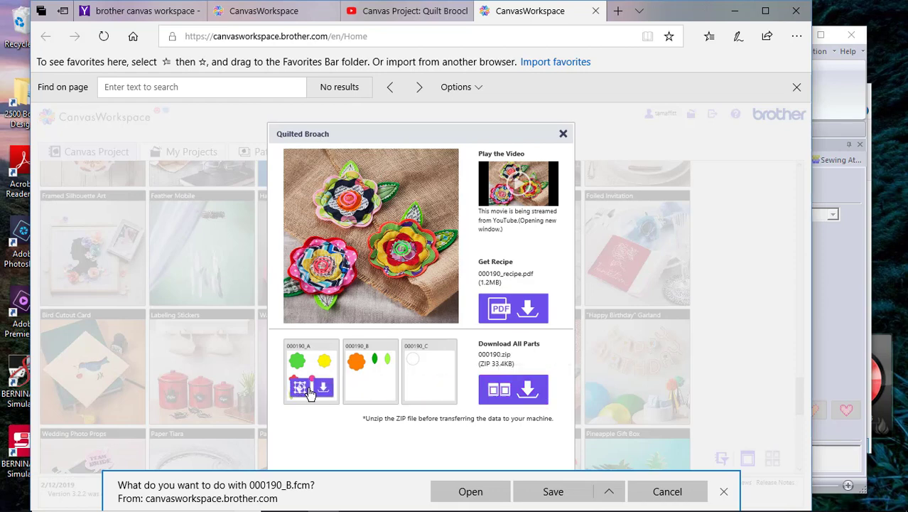
pyautogui.moveTo(359, 395)
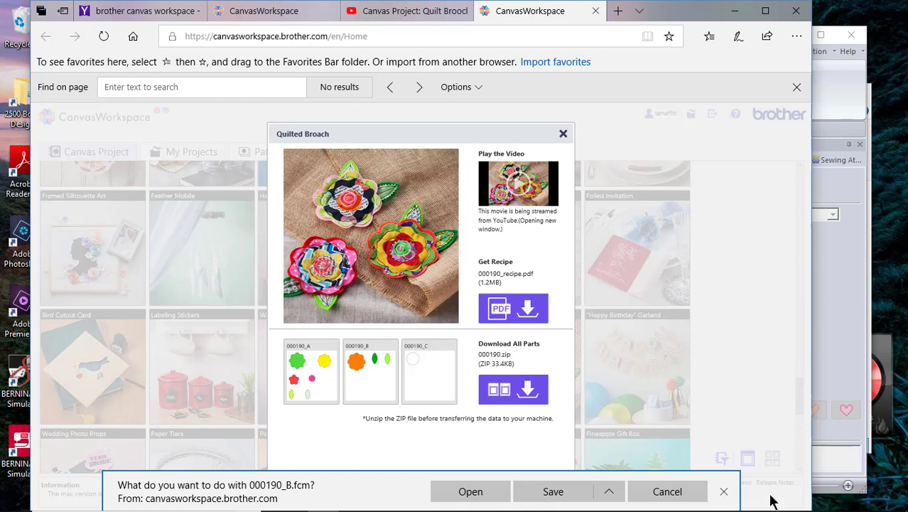
pyautogui.click(723, 491)
pyautogui.click(847, 384)
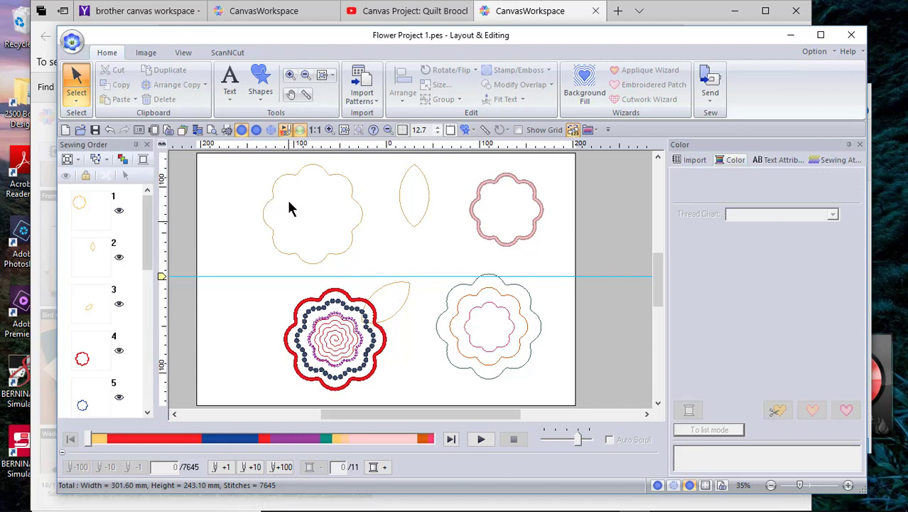
# Step: Import the 000190_B.fcm cutting shapes via ScanNCut and display their sewing attributes
pyautogui.click(228, 54)
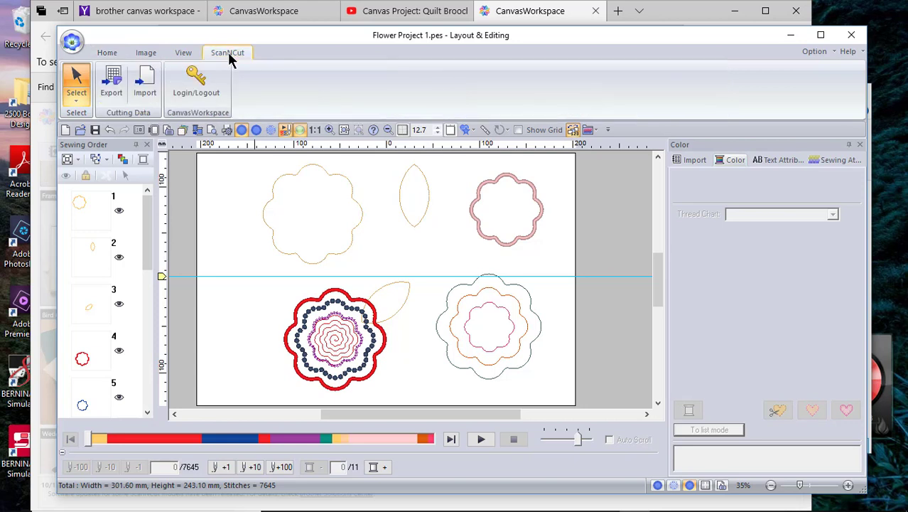
pyautogui.click(146, 90)
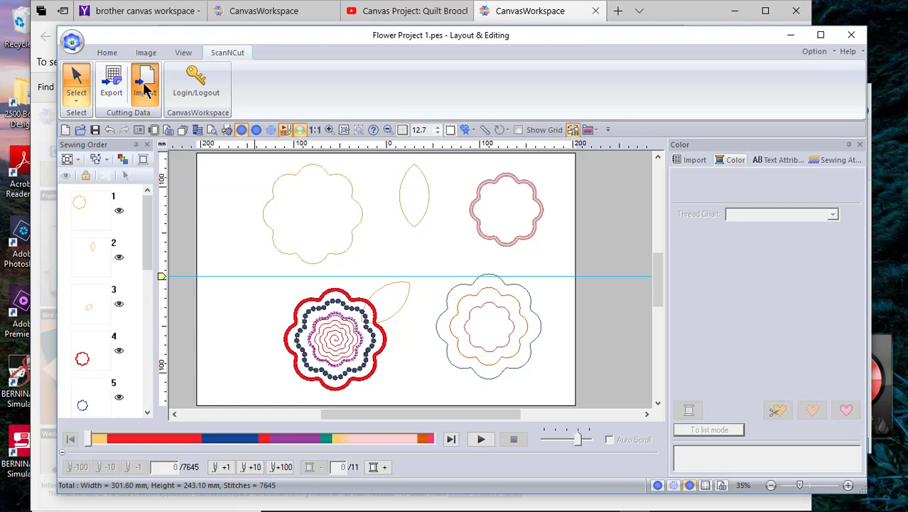
pyautogui.click(426, 167)
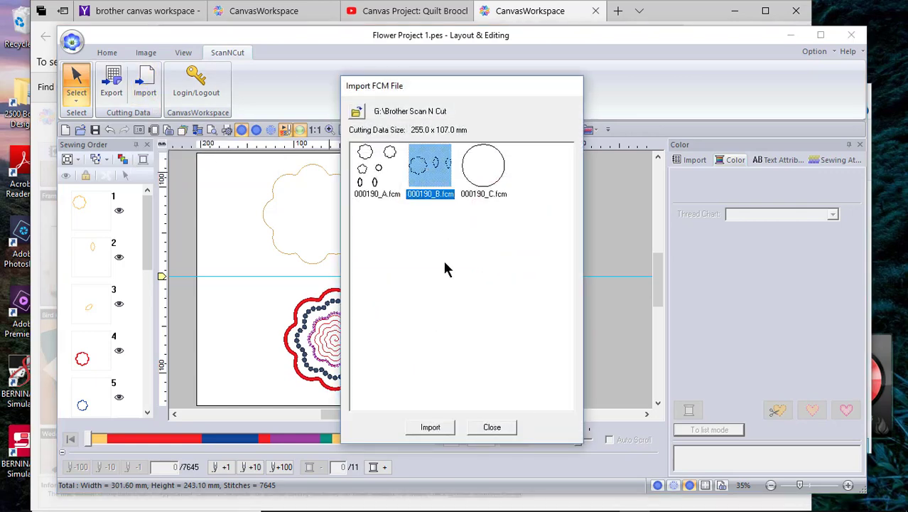
pyautogui.click(430, 429)
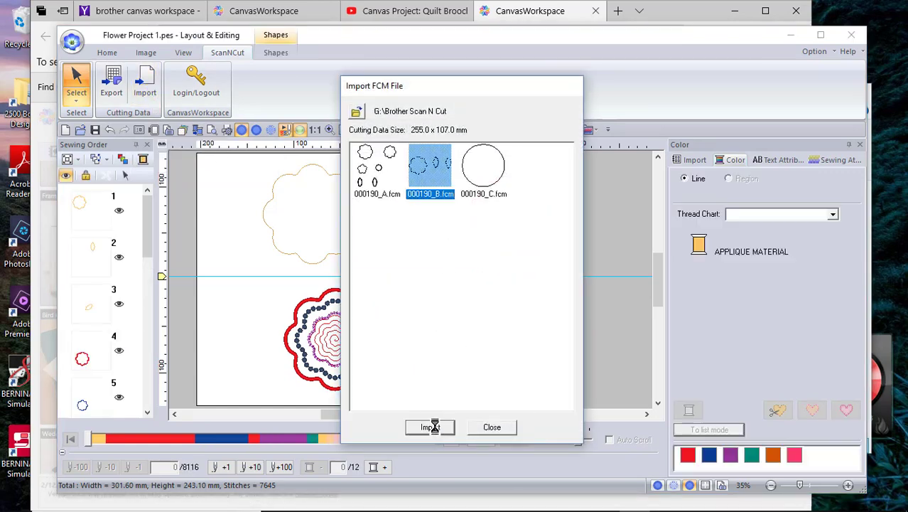
pyautogui.click(492, 428)
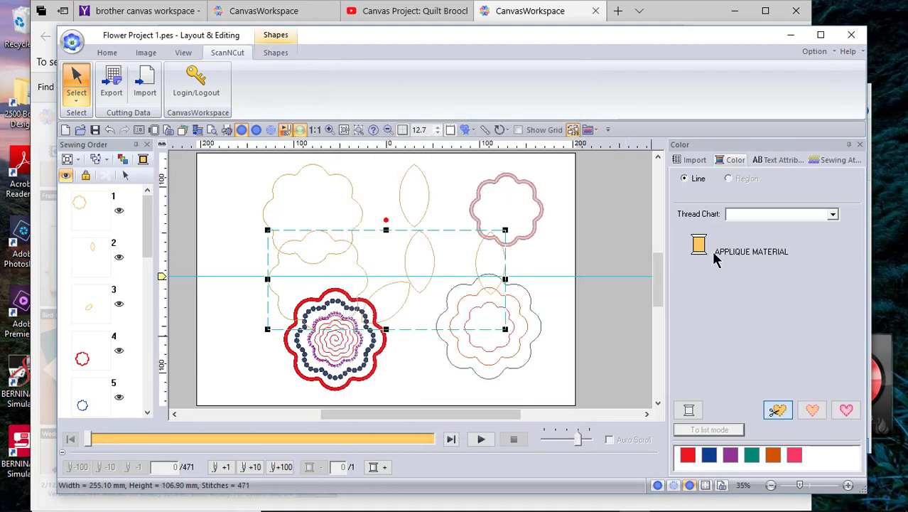
pyautogui.click(837, 162)
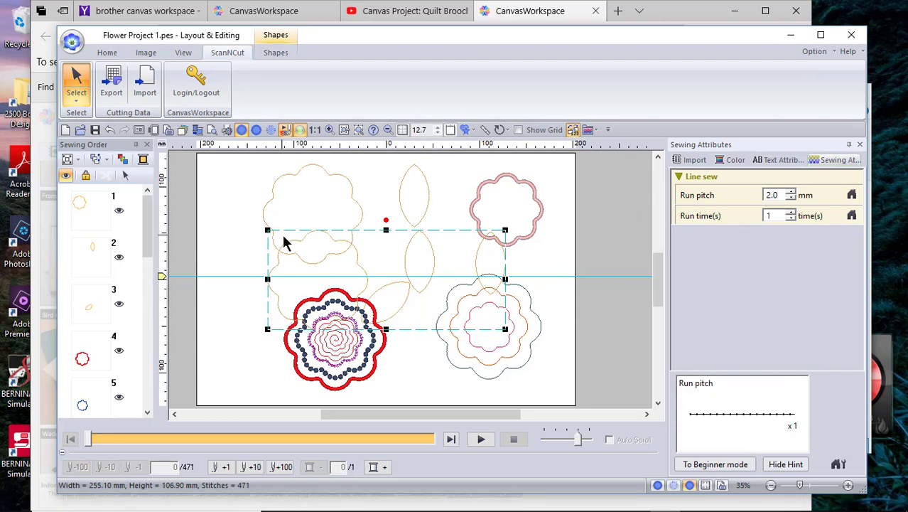
# Step: Ungroup and delete the imported 471-stitch shapes, leaving the 7645-stitch layout
pyautogui.click(107, 53)
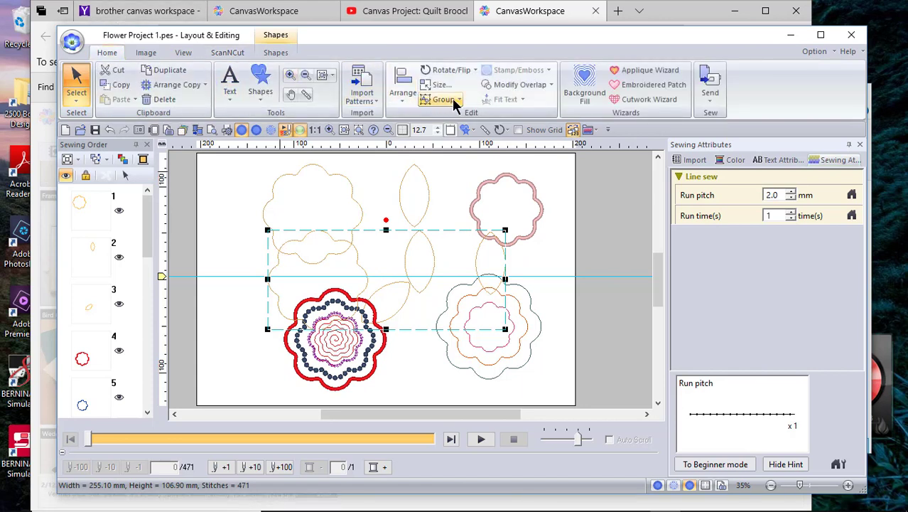
pyautogui.click(455, 100)
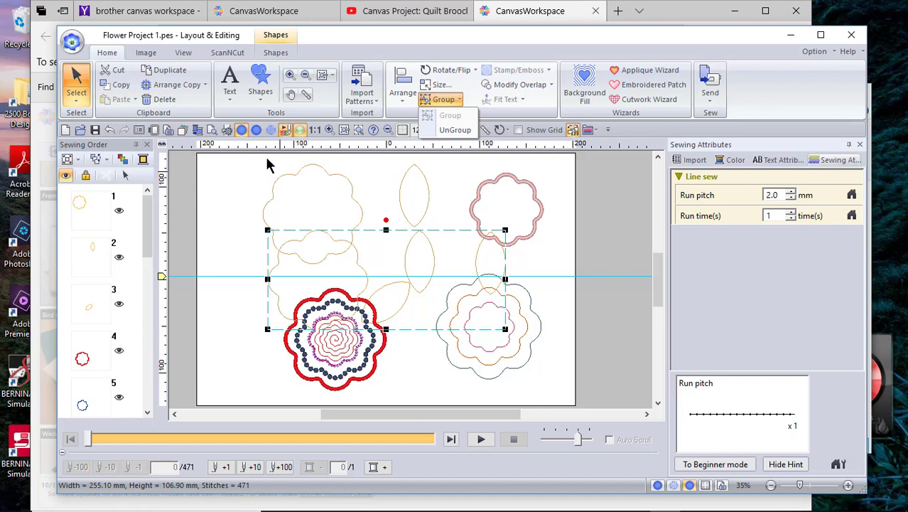
pyautogui.click(149, 103)
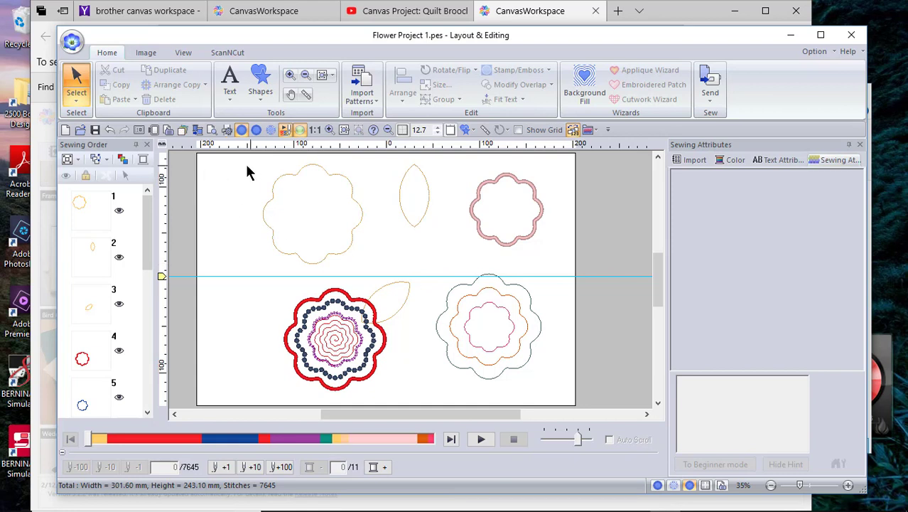
# Step: Select the top-left scalloped flower and make a smaller duplicate of it
pyautogui.moveTo(238, 171); pyautogui.dragTo(378, 268)
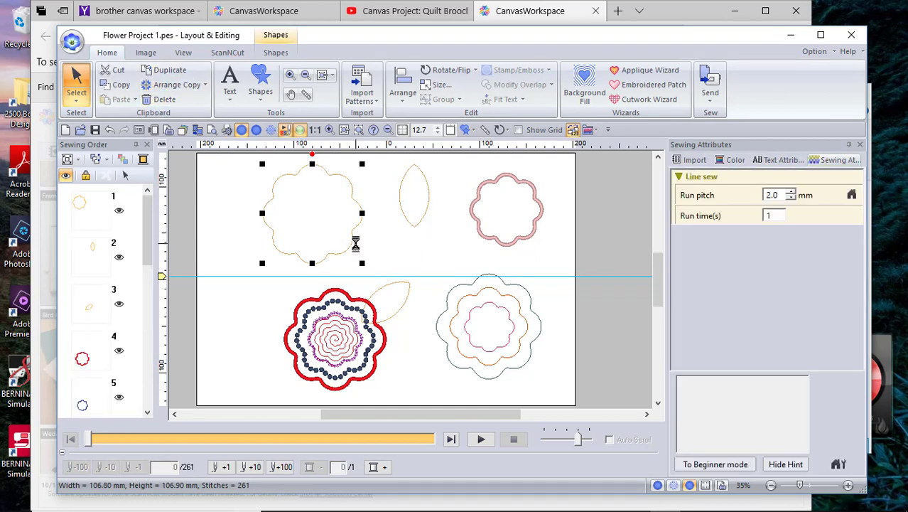
pyautogui.moveTo(277, 191); pyautogui.dragTo(304, 205)
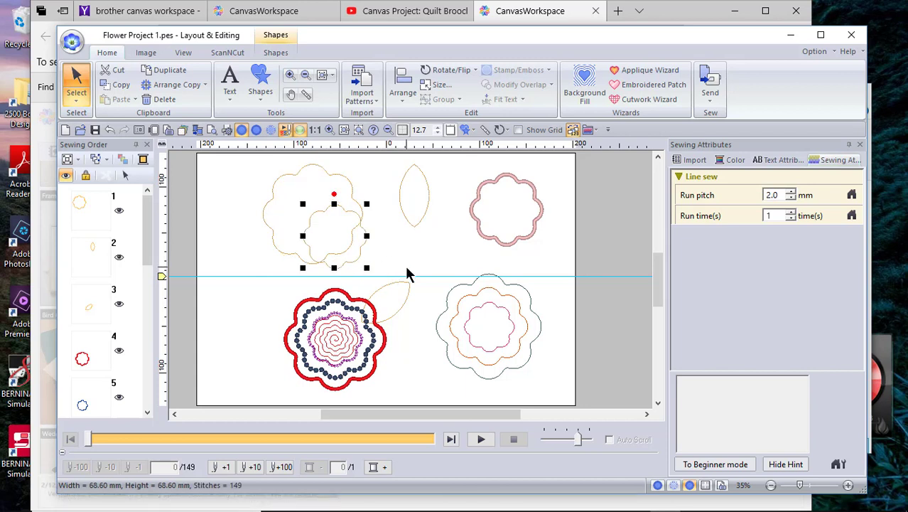
pyautogui.click(387, 280)
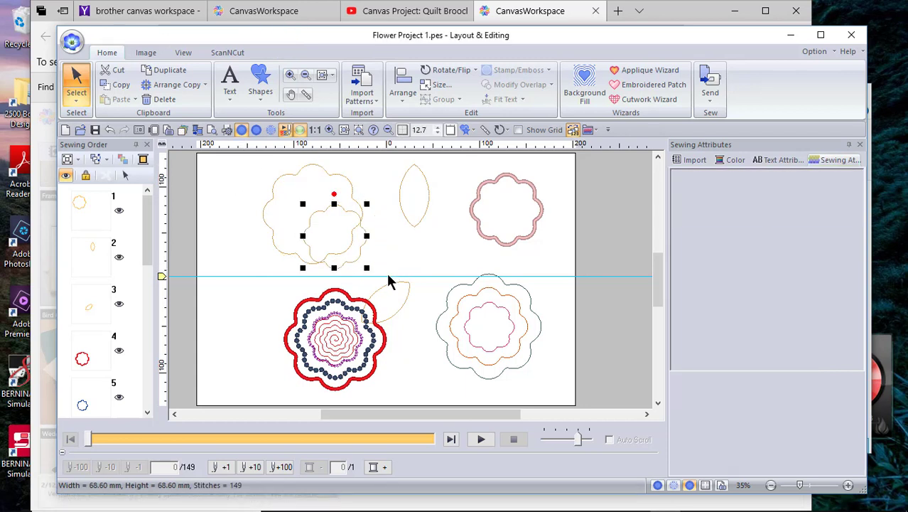
# Step: Align both flowers with Arrange > Center and Arrange > Middle so they sit concentrically
pyautogui.click(371, 172)
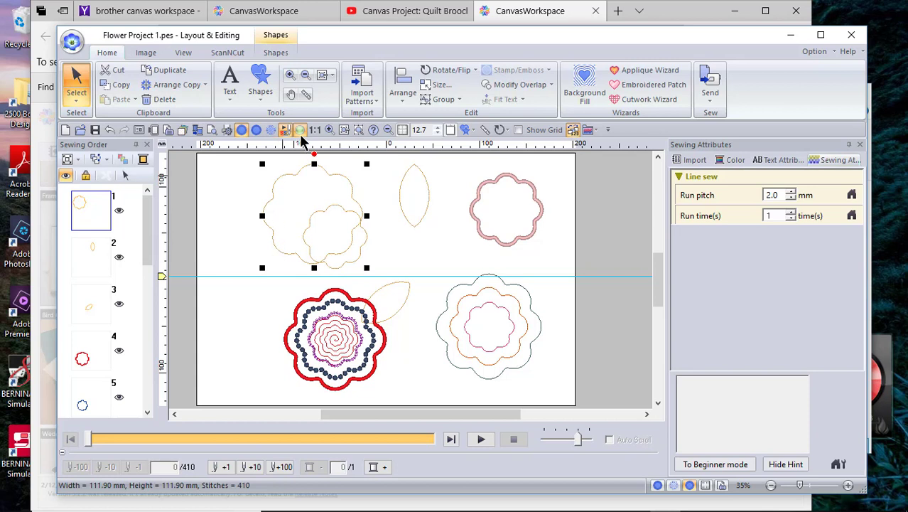
pyautogui.click(402, 98)
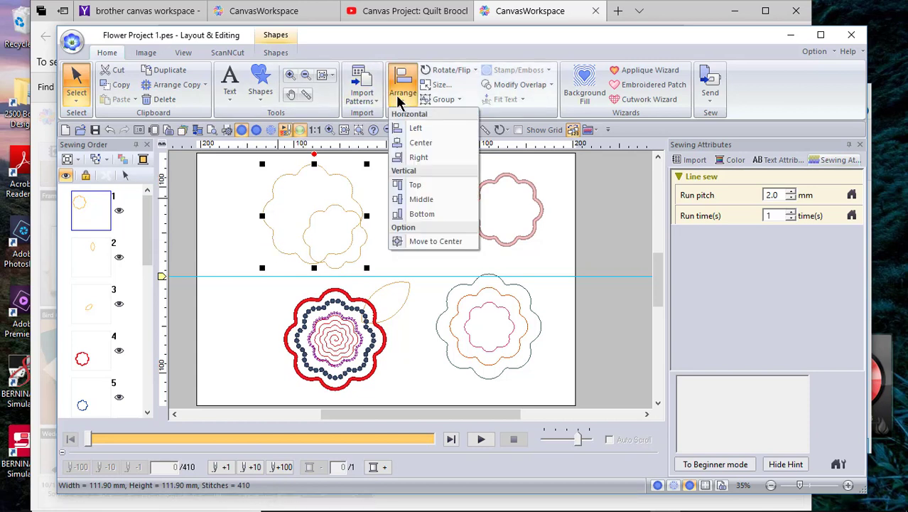
pyautogui.click(421, 143)
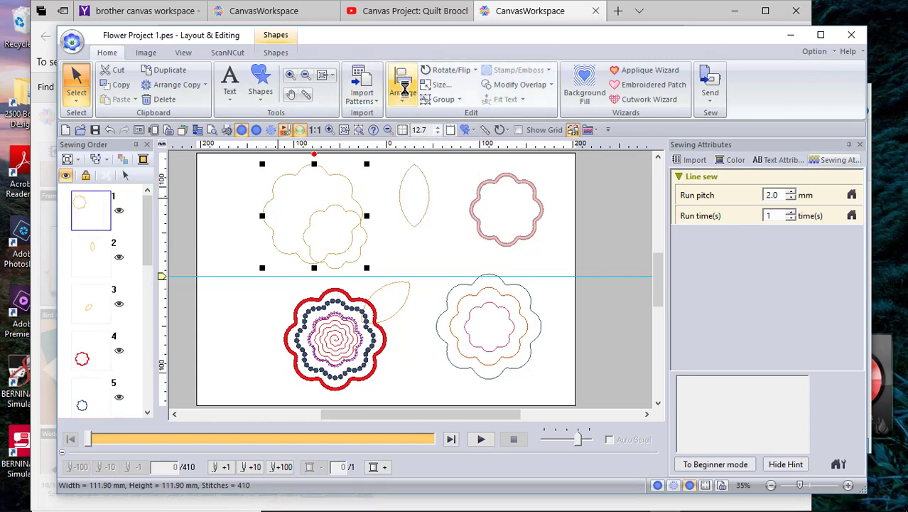
pyautogui.click(404, 90)
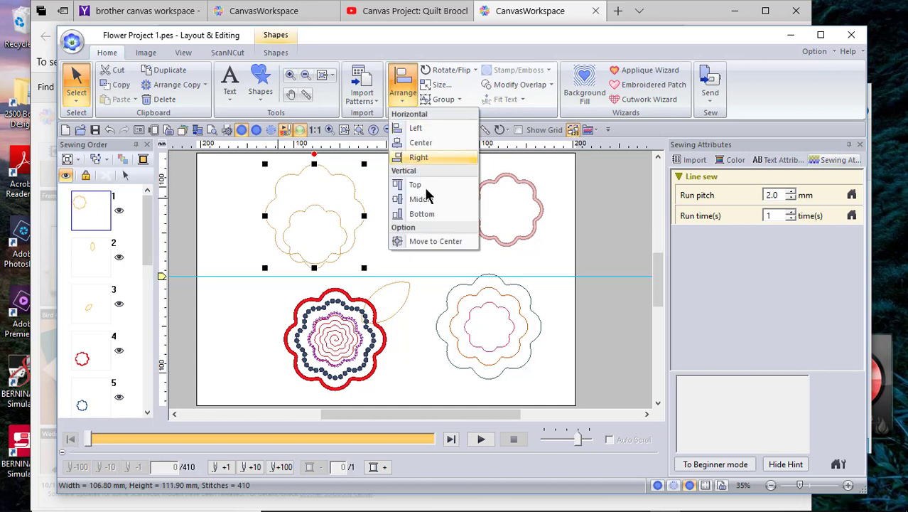
pyautogui.click(434, 202)
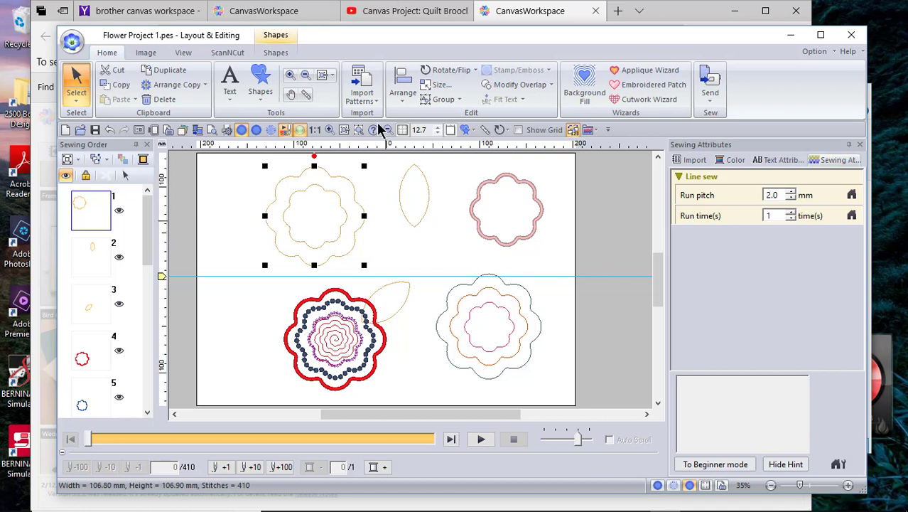
# Step: Bring up the Shapes editing functions for the tan scalloped ring
pyautogui.click(276, 53)
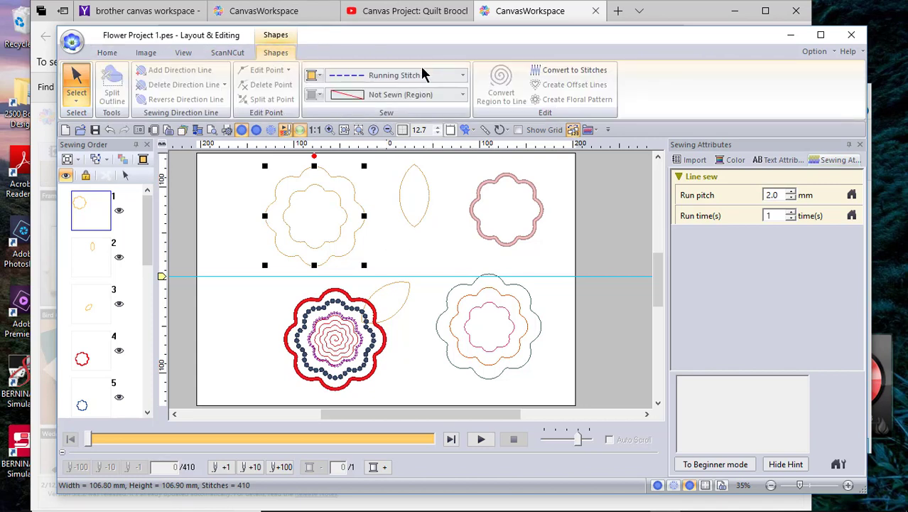